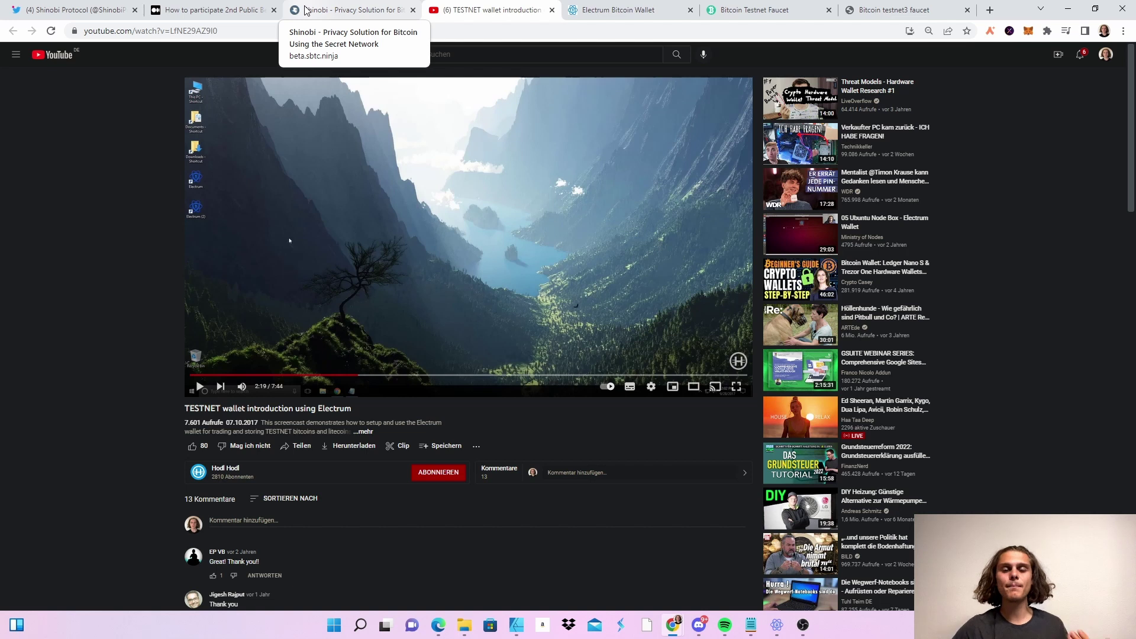
- Read the Medium guide's instructions on the testnet BTC wallet, the faucet and authenticating the Keplr wallet address with four transactions
click(306, 10)
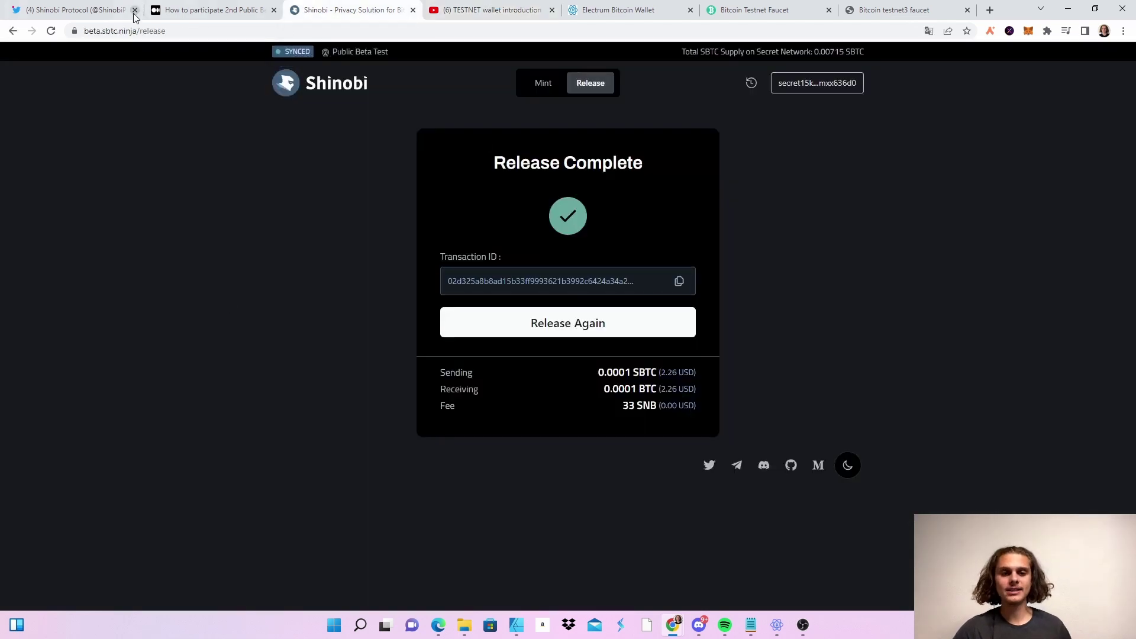
click(201, 11)
scroll(529, 321, down, 3)
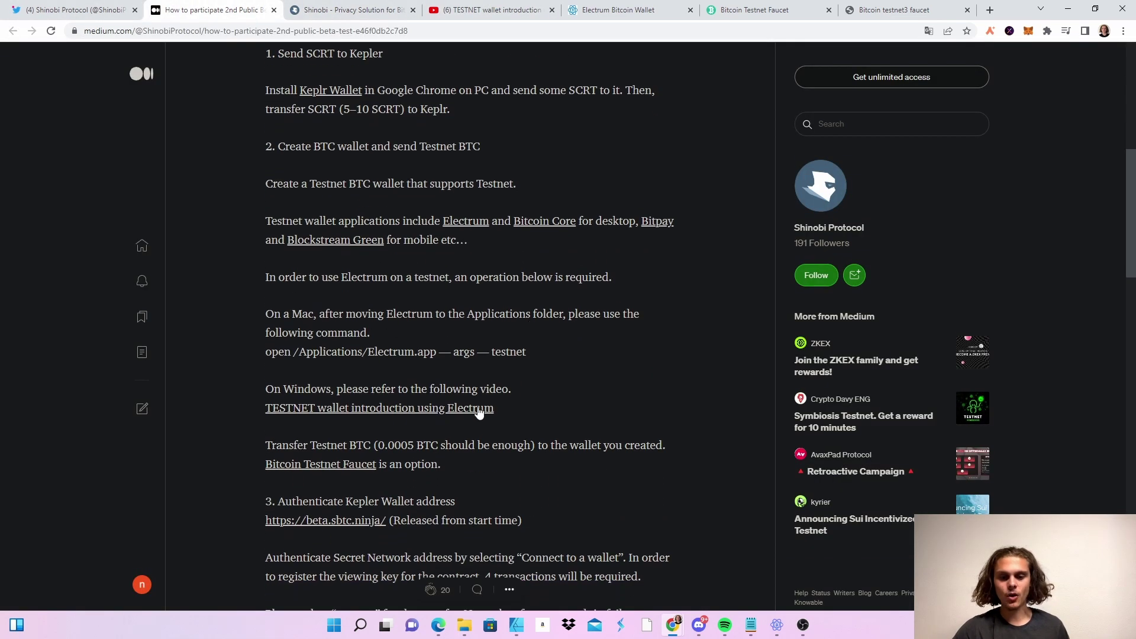
scroll(476, 320, down, 2)
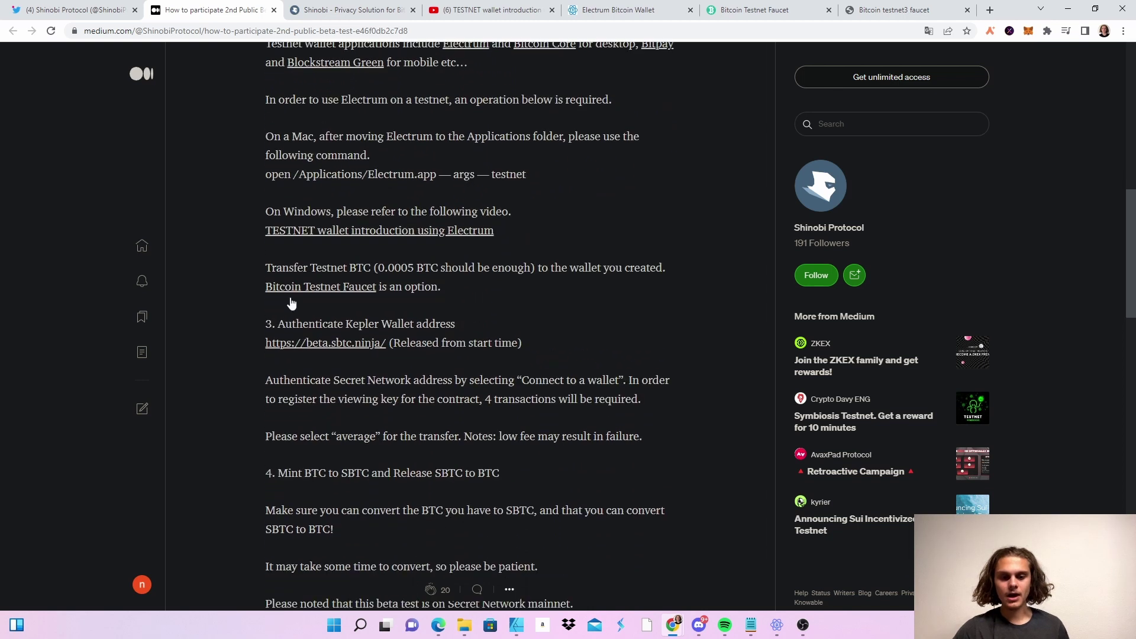
scroll(334, 207, up, 1)
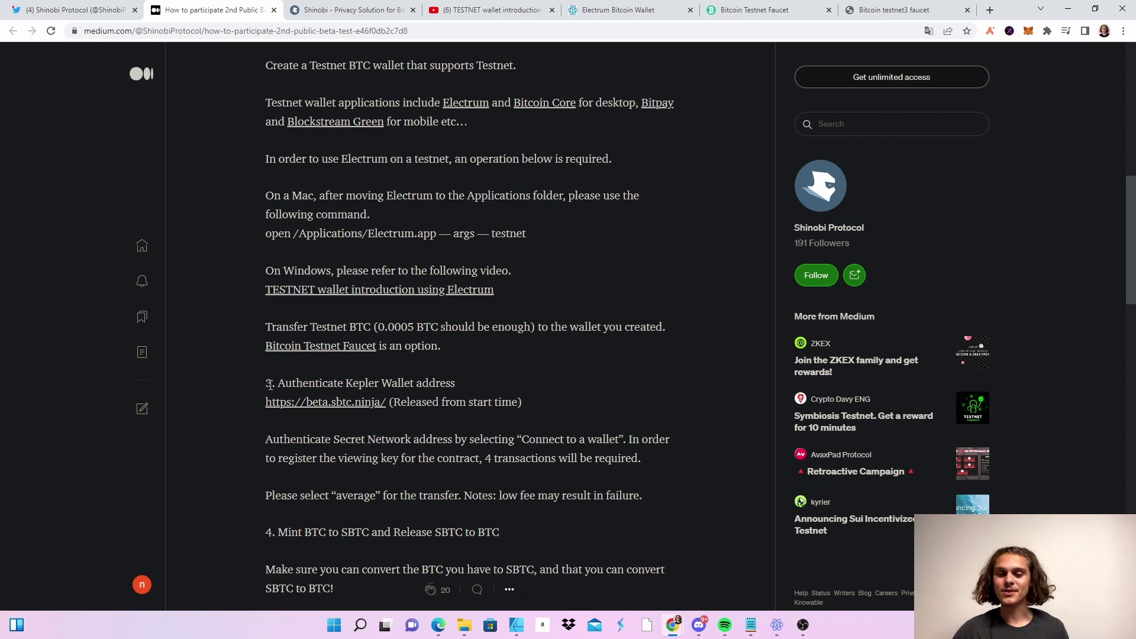
double_click(269, 384)
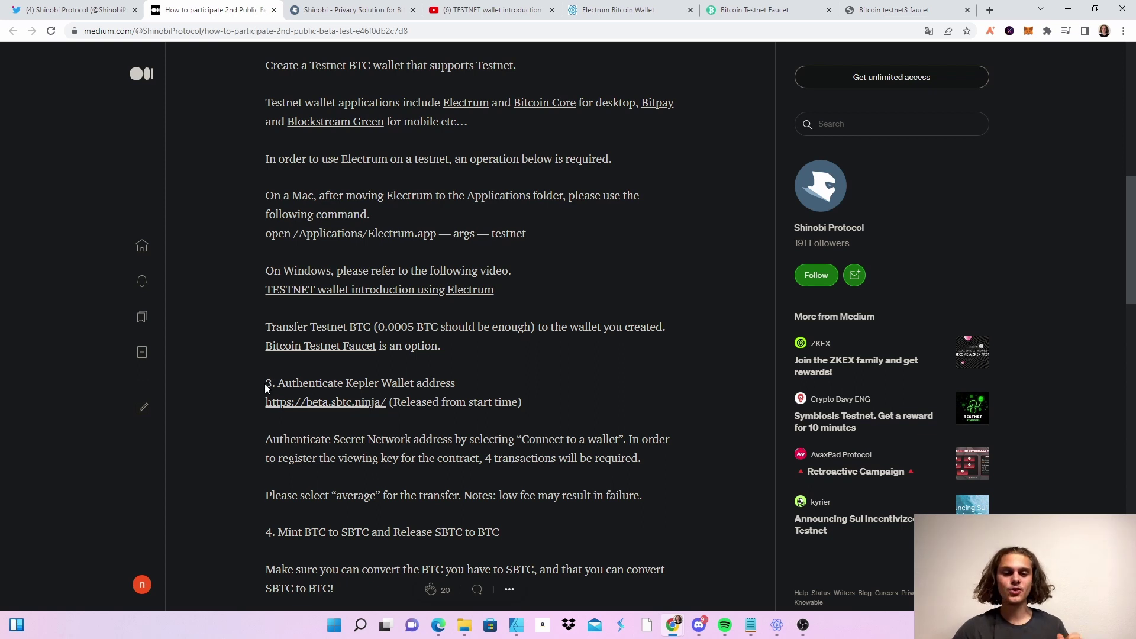
click(351, 8)
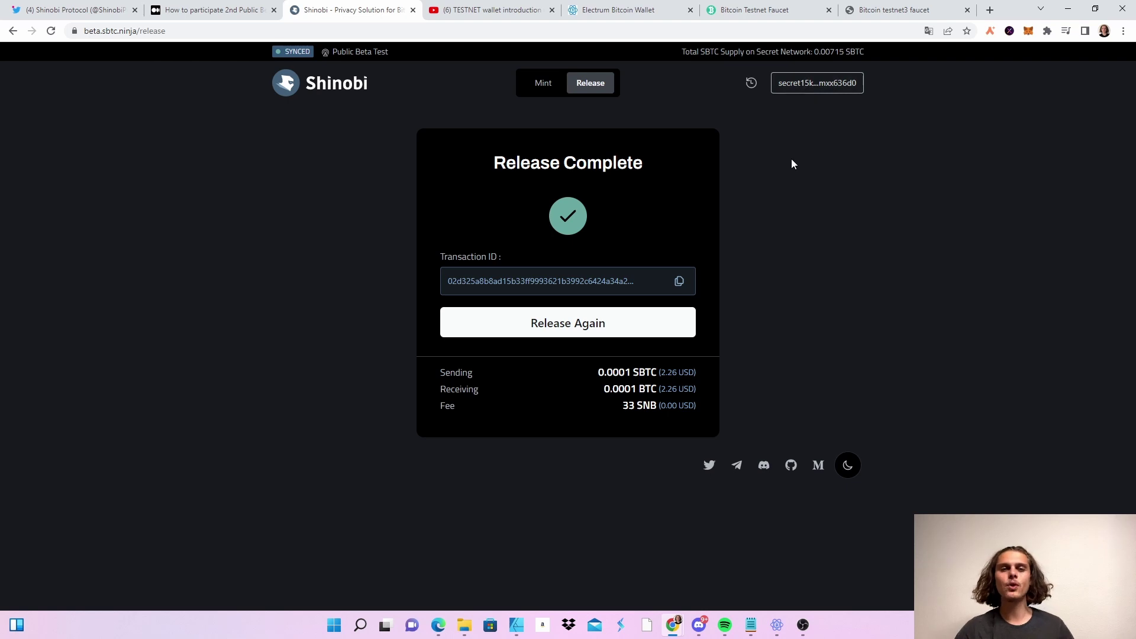
click(237, 9)
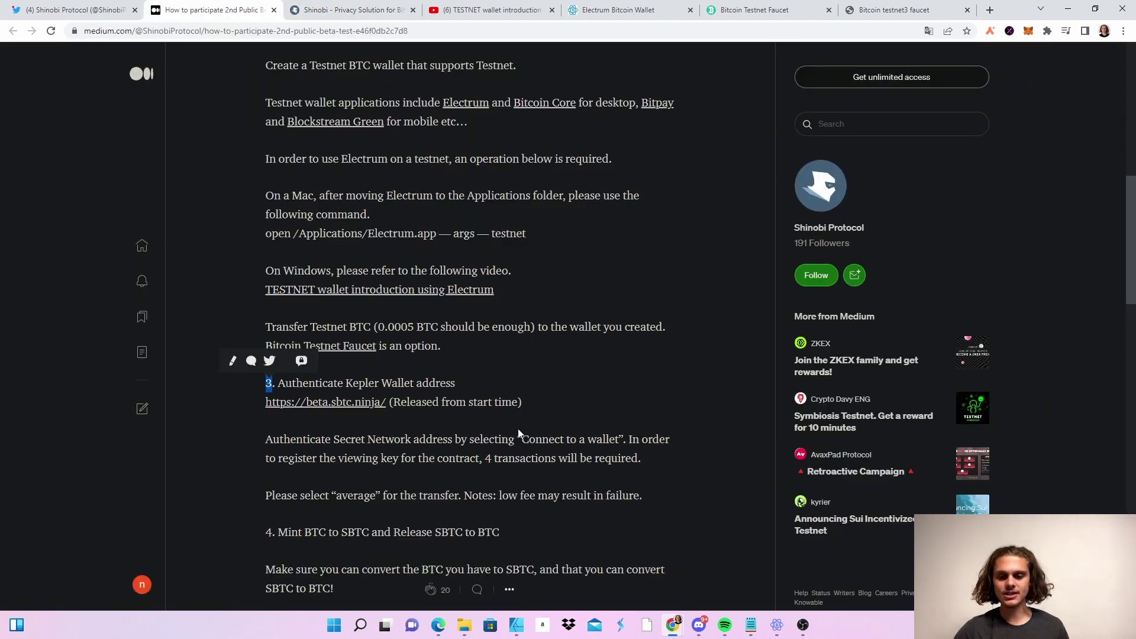
drag(485, 459, 635, 459)
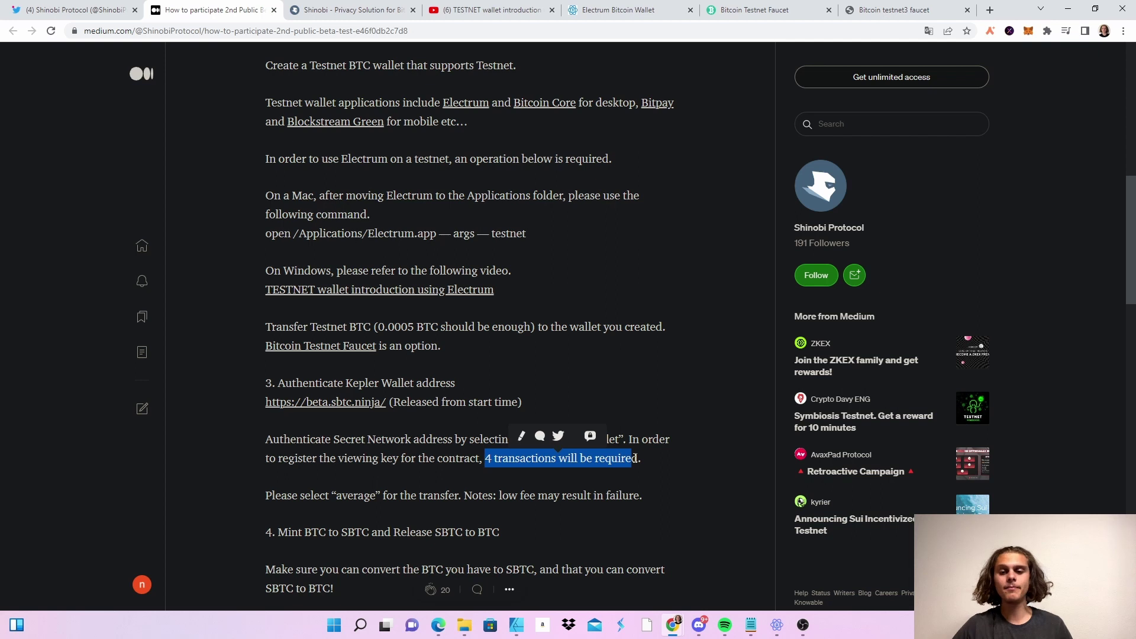
click(676, 456)
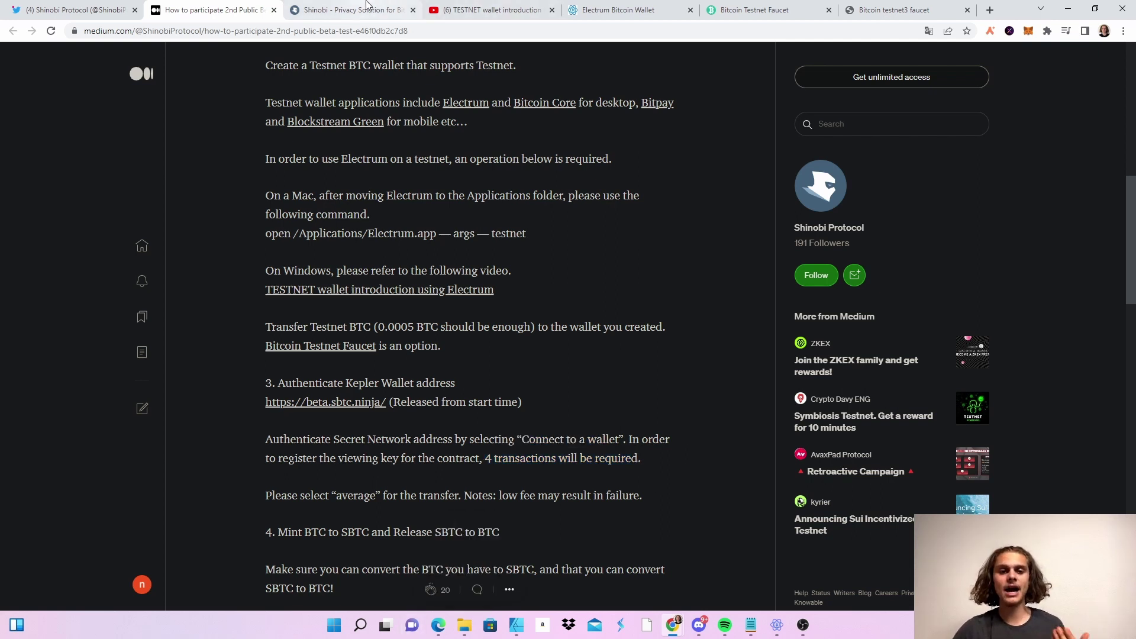
- Open the mint form on the Shinobi site and set the Bitcoin amount to 0.0001 BTC
click(349, 10)
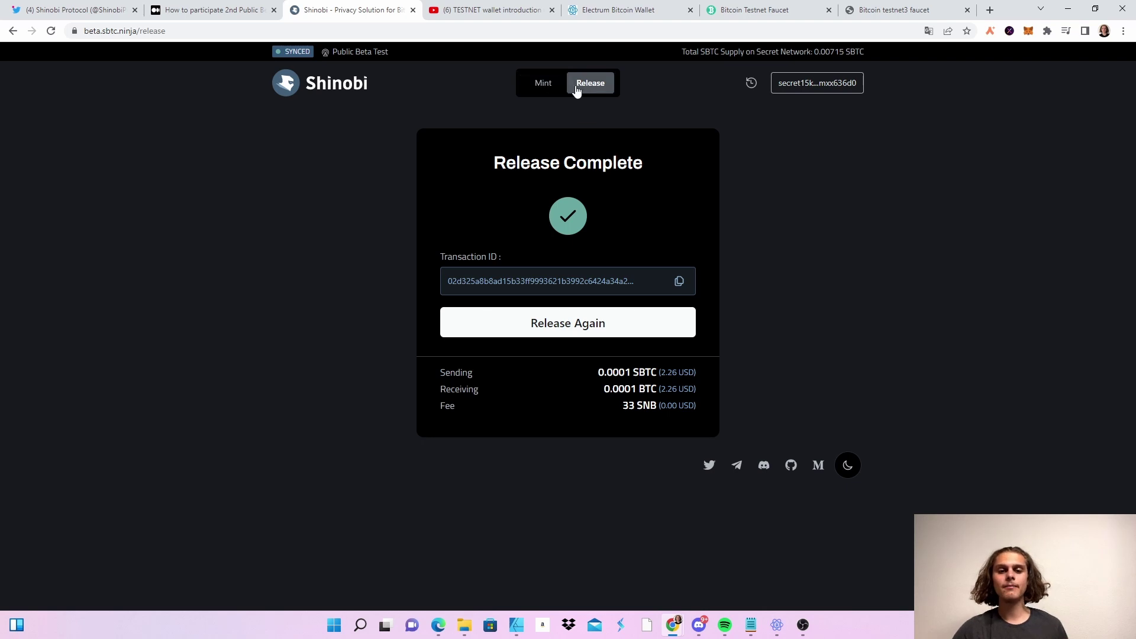
click(554, 90)
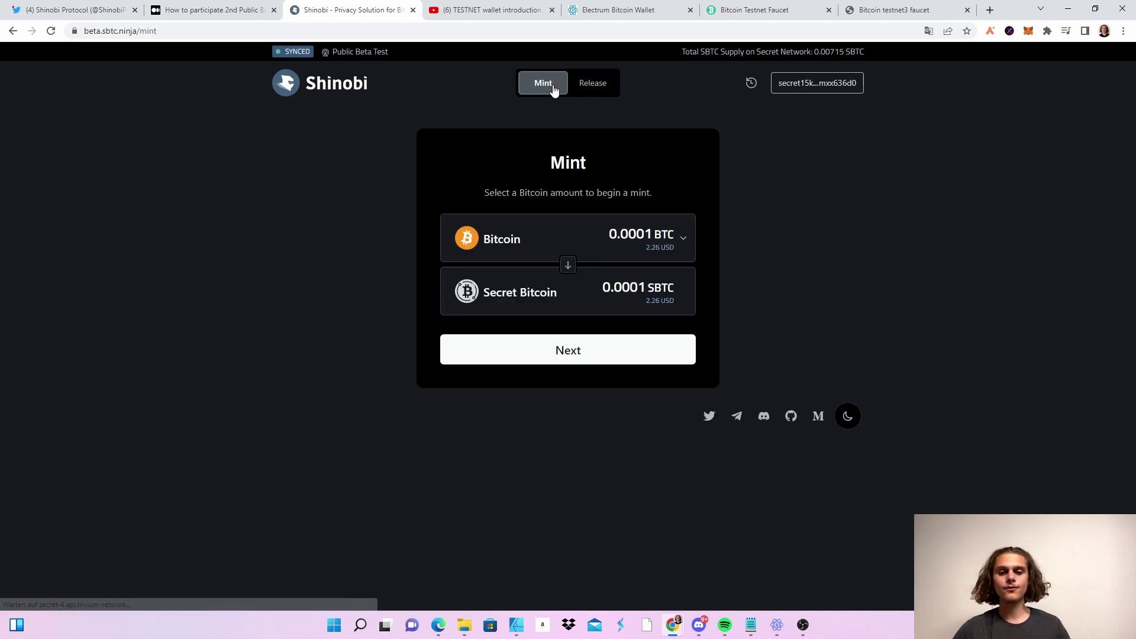
click(662, 245)
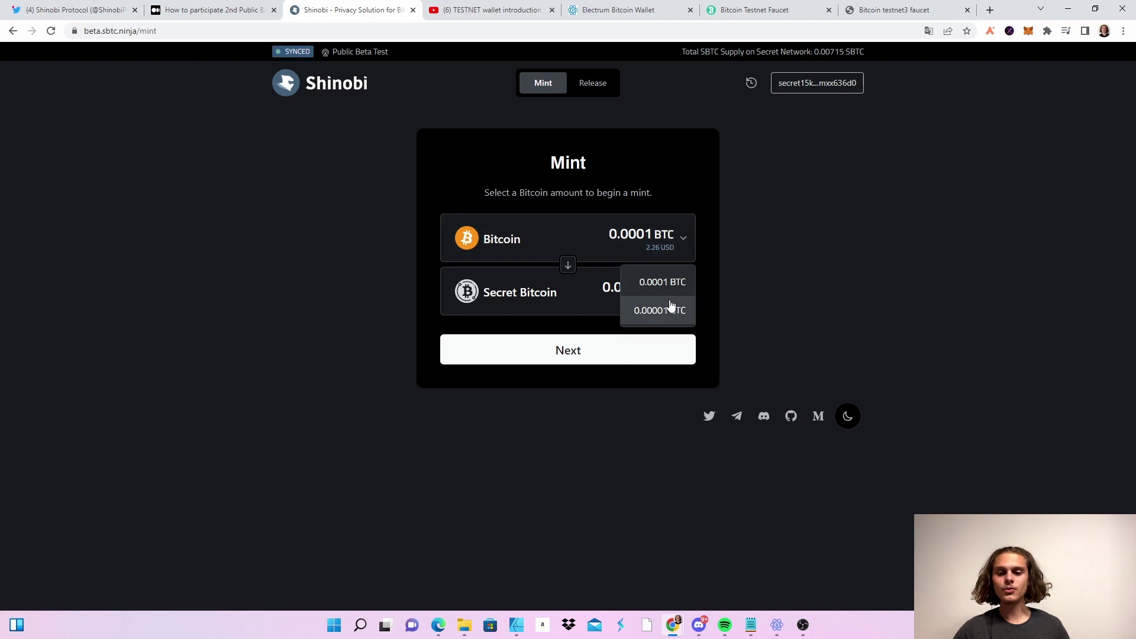
click(666, 309)
click(663, 252)
click(660, 283)
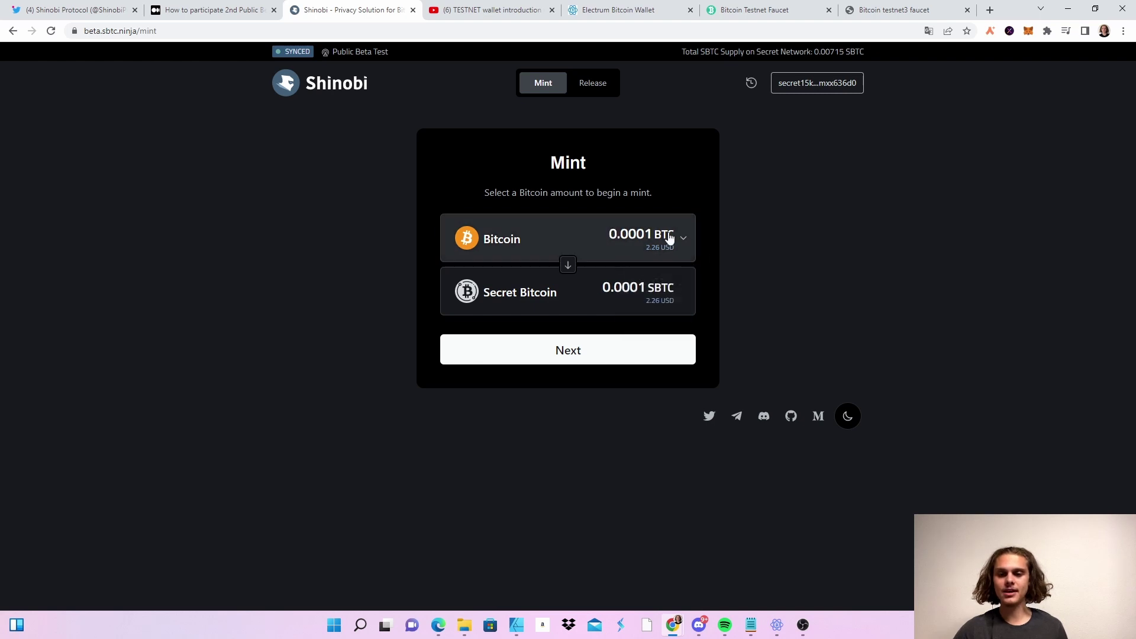
click(686, 258)
click(671, 313)
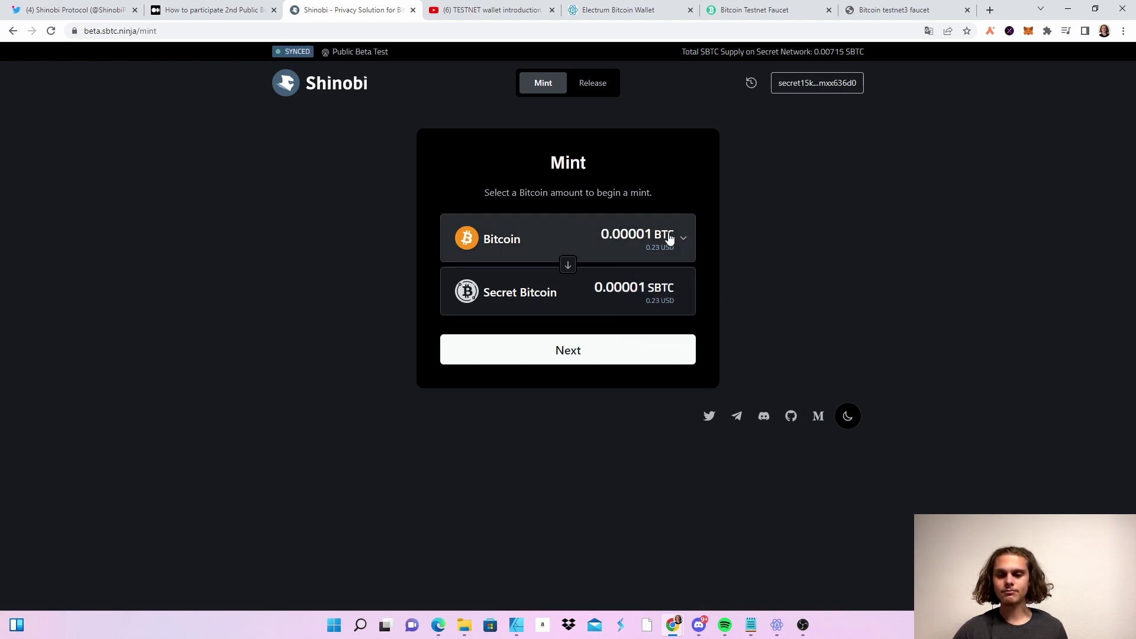
click(667, 236)
click(668, 284)
click(651, 247)
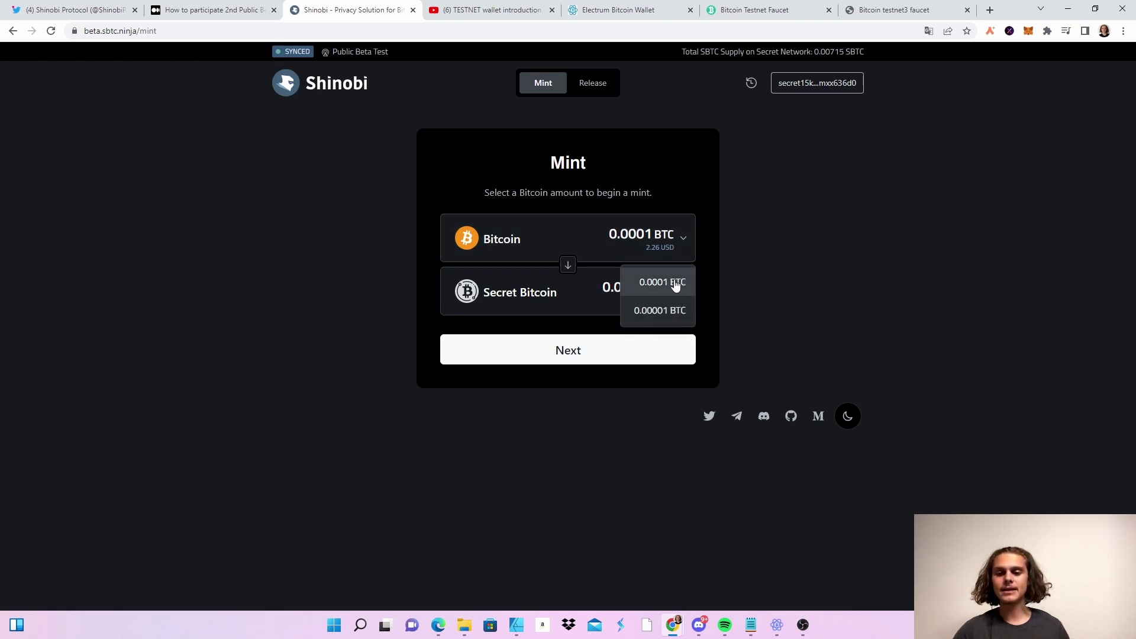
click(666, 284)
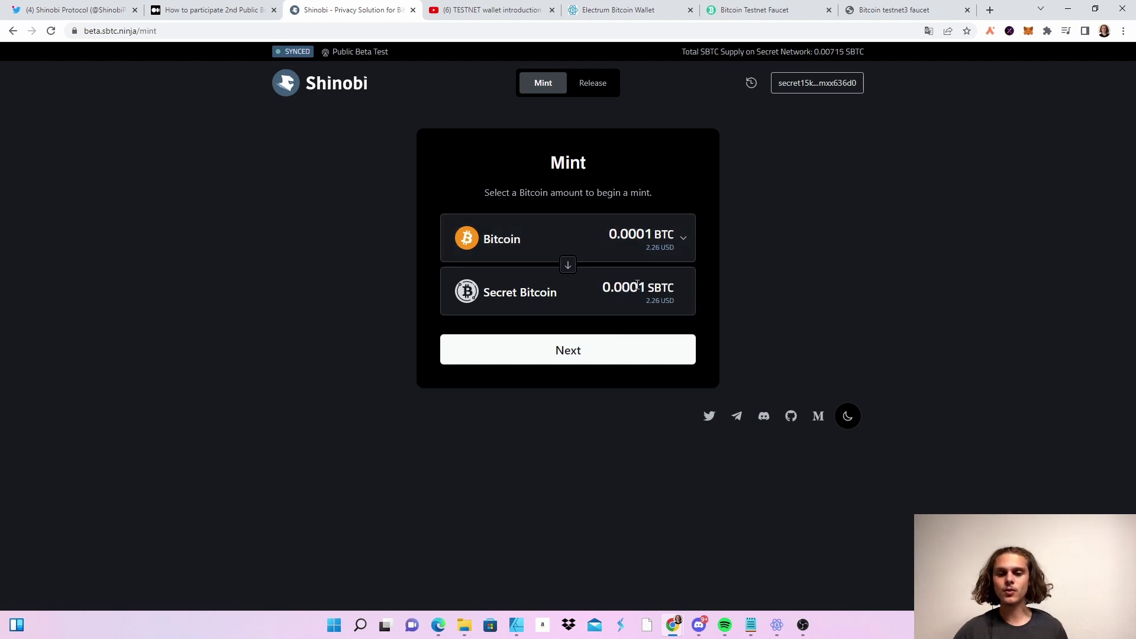
- Look at the reversed SBTC-to-BTC direction and the reward in the mint details, and return to the mint form
click(567, 266)
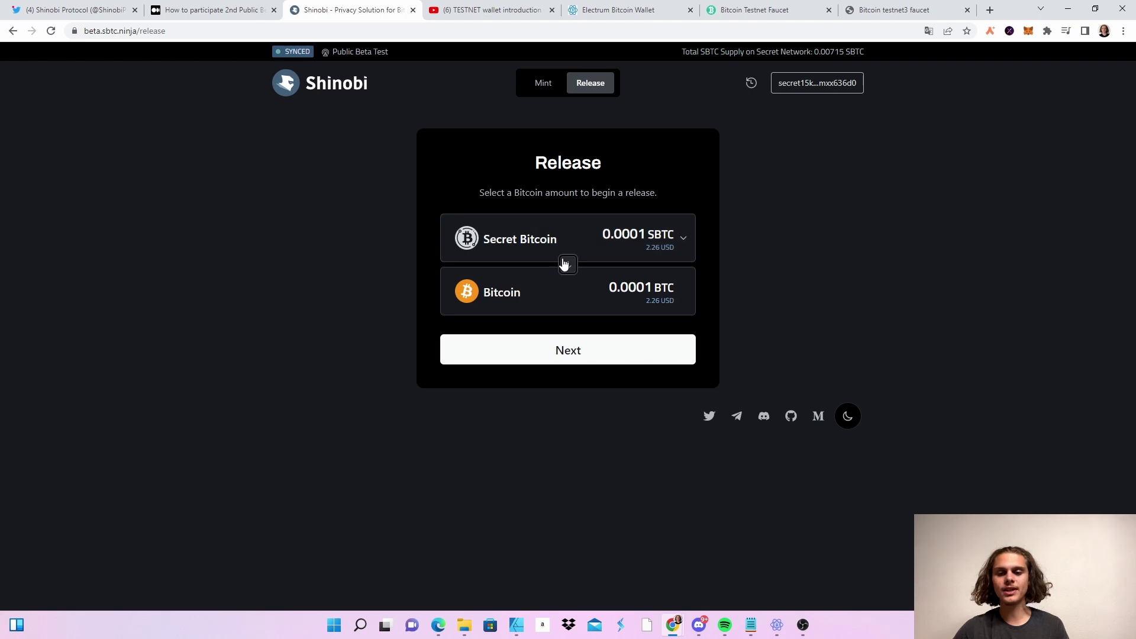
click(568, 267)
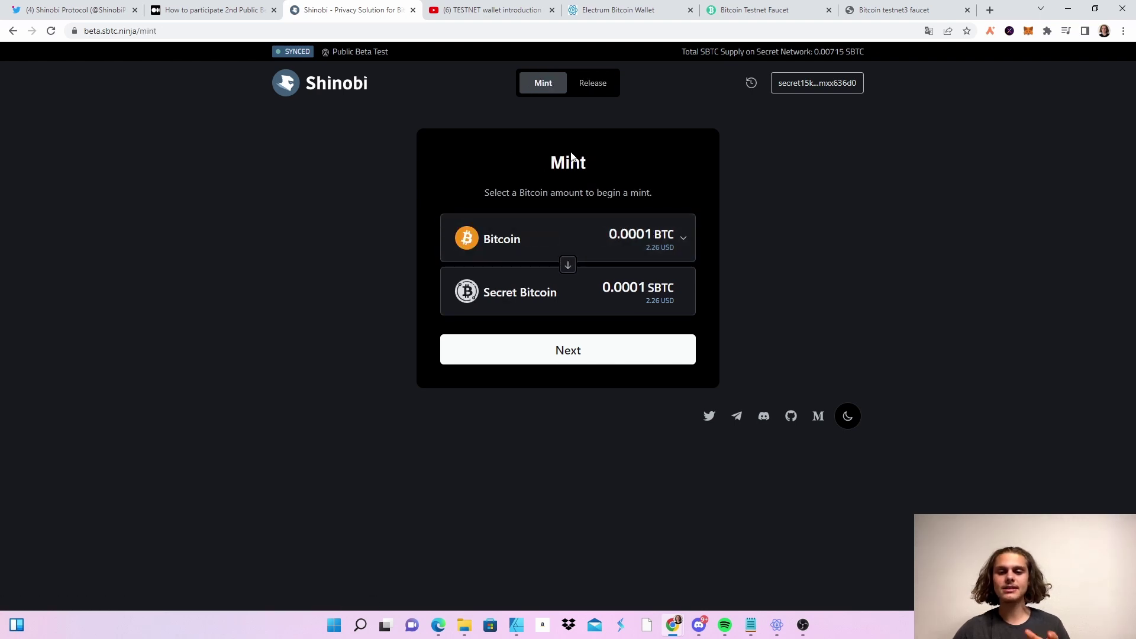
click(567, 357)
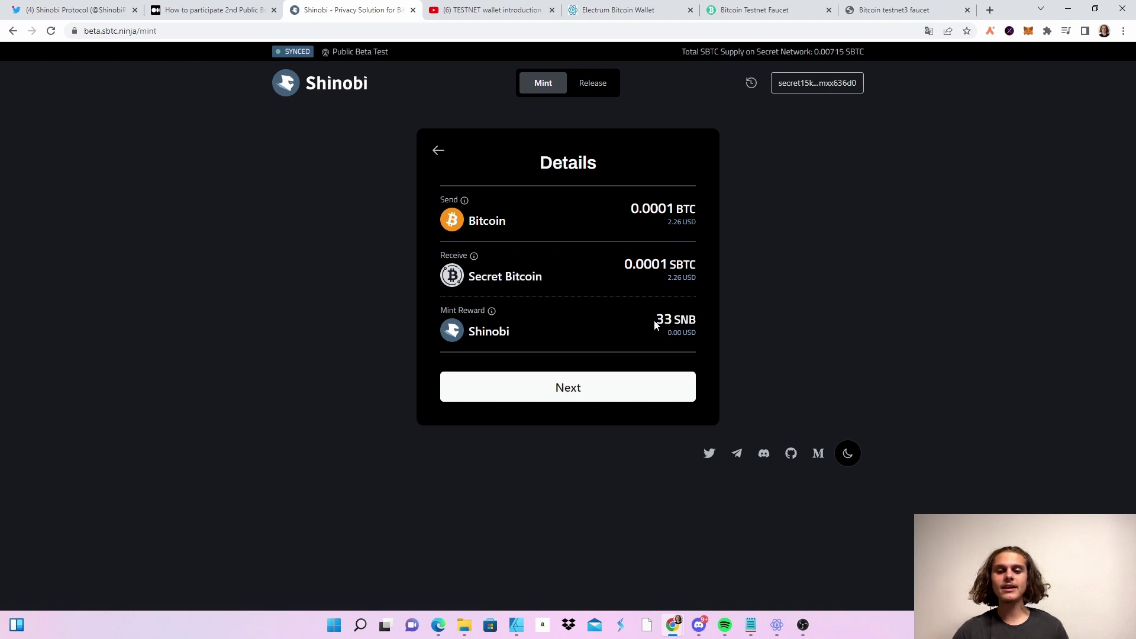
drag(656, 325, 673, 323)
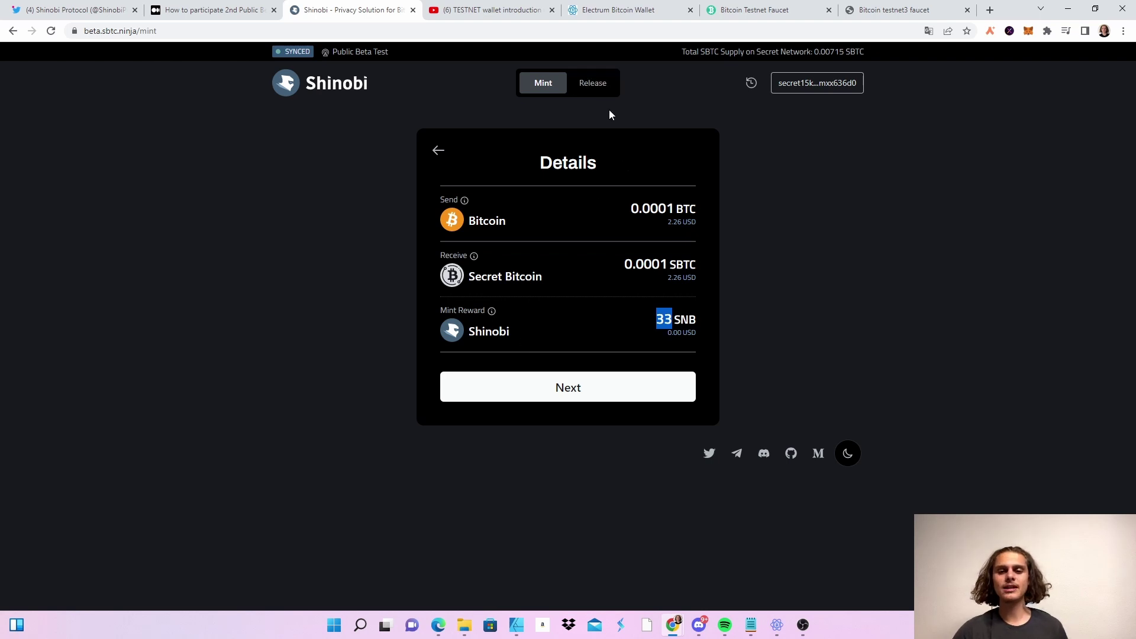
click(594, 88)
click(539, 86)
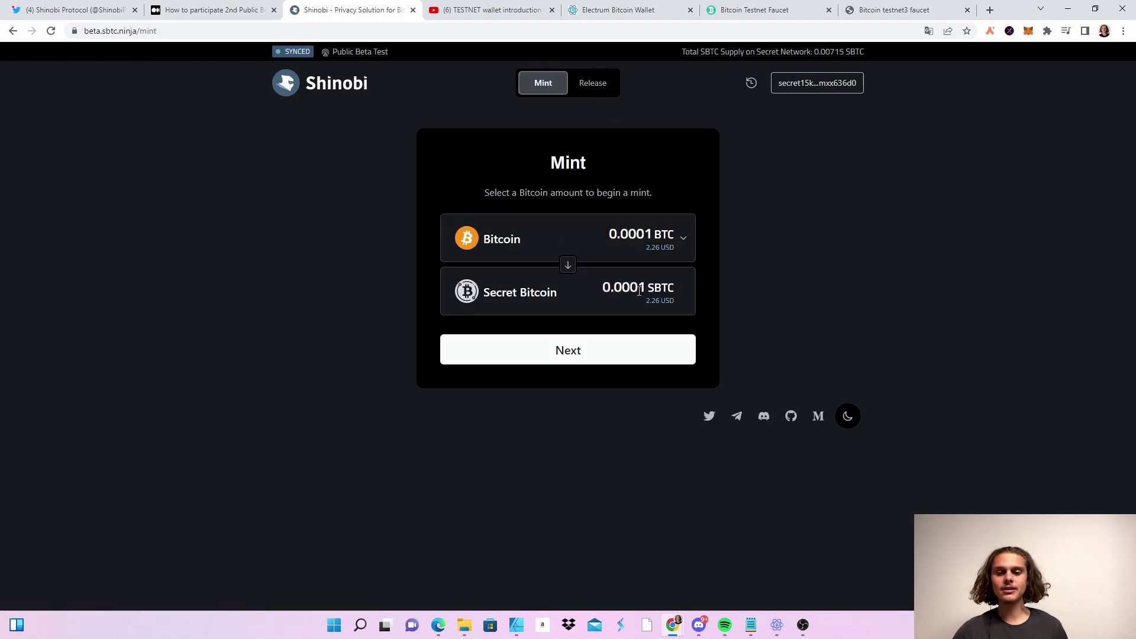
- Request the BTC deposit address for the 0.0001 BTC mint, accepting the instructions and approving the Keplr transaction with the Average fee
click(600, 357)
click(575, 386)
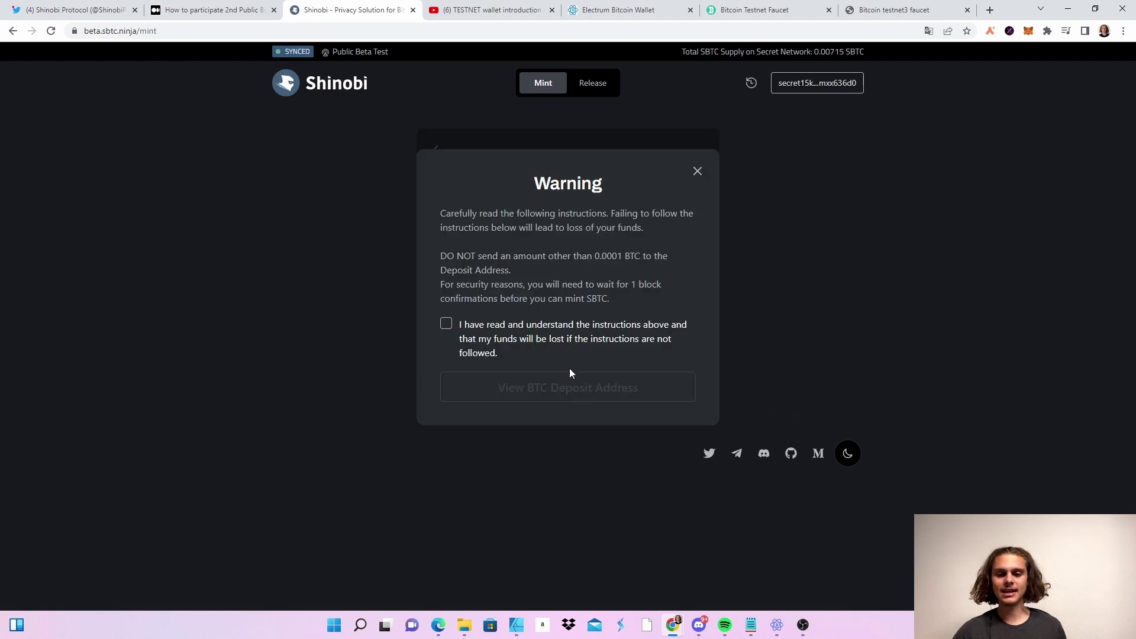
click(447, 326)
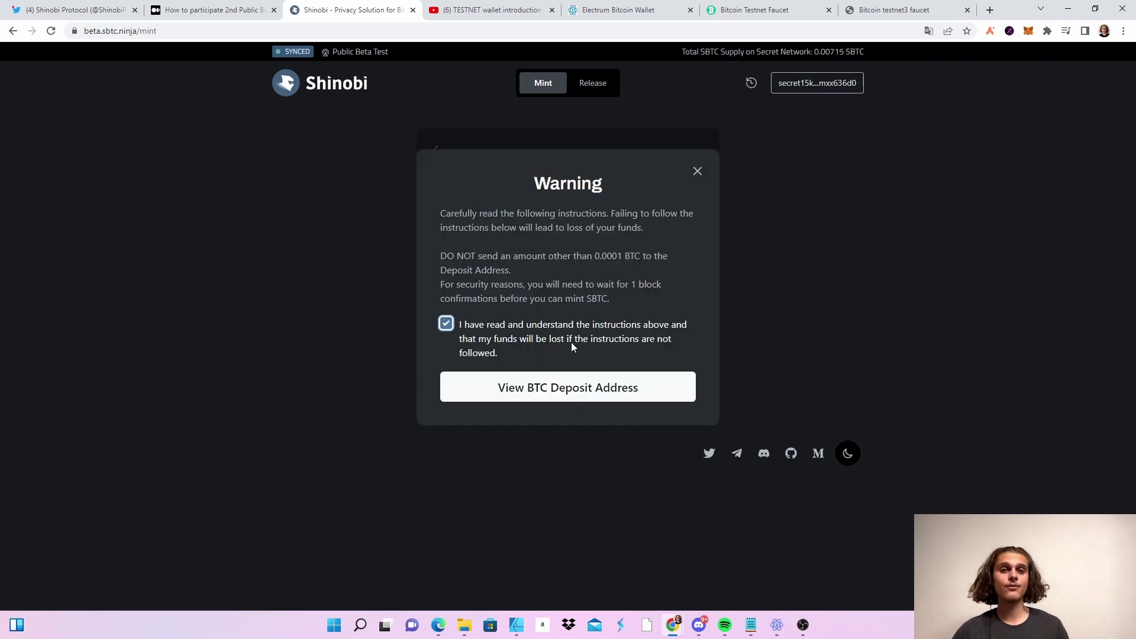
click(555, 389)
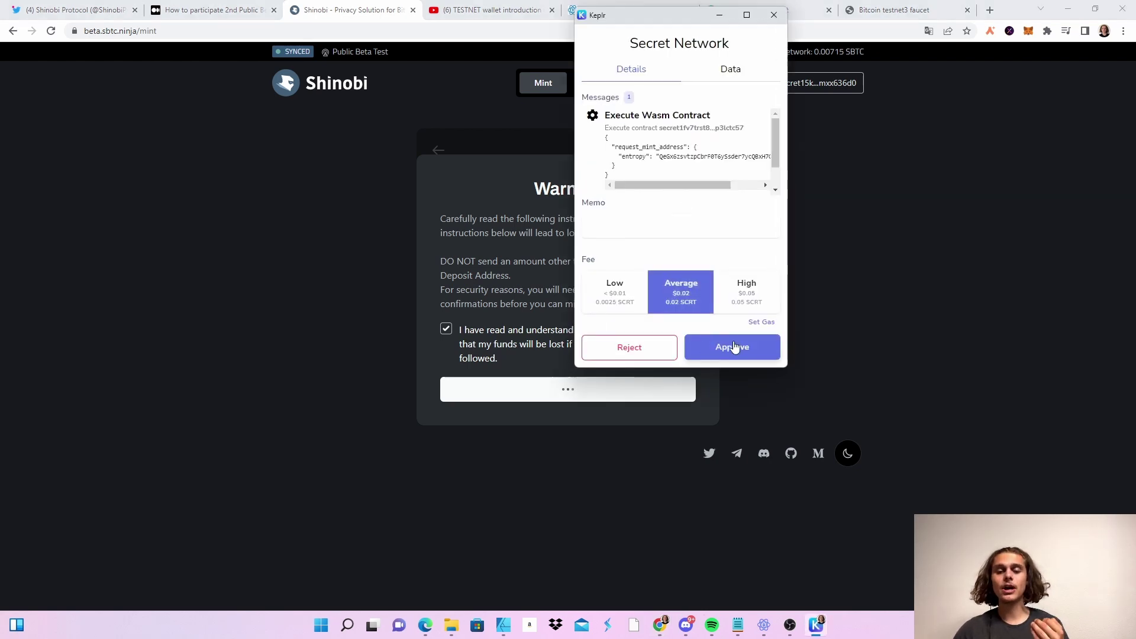
click(761, 353)
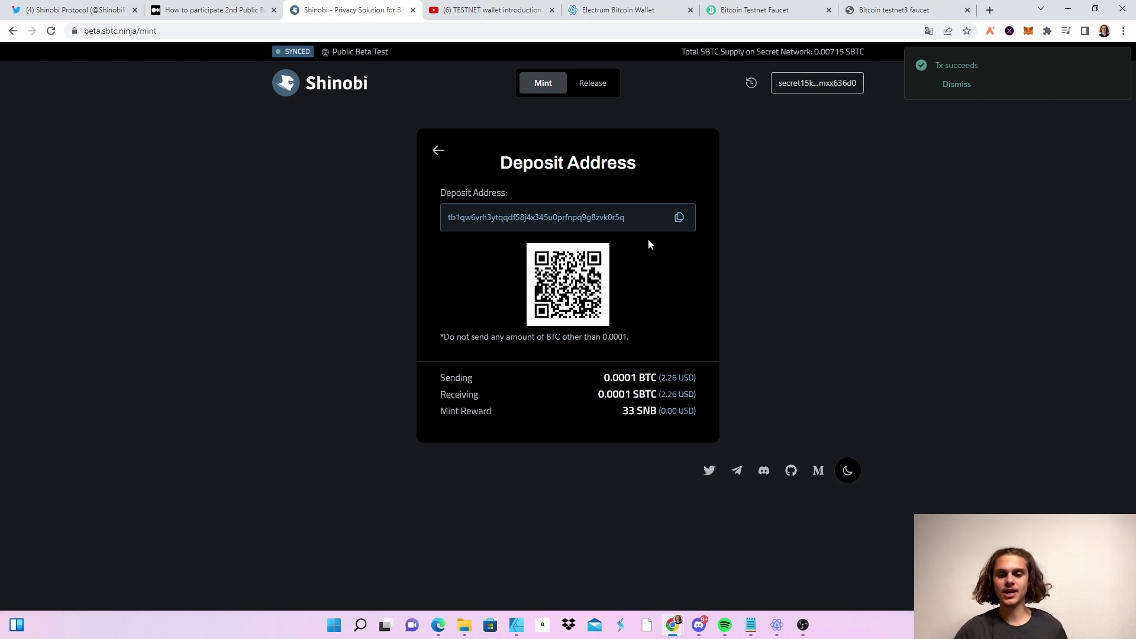
- Copy the BTC deposit address and switch to the Electrum Testnet window of default_wallet_testnet1
click(678, 219)
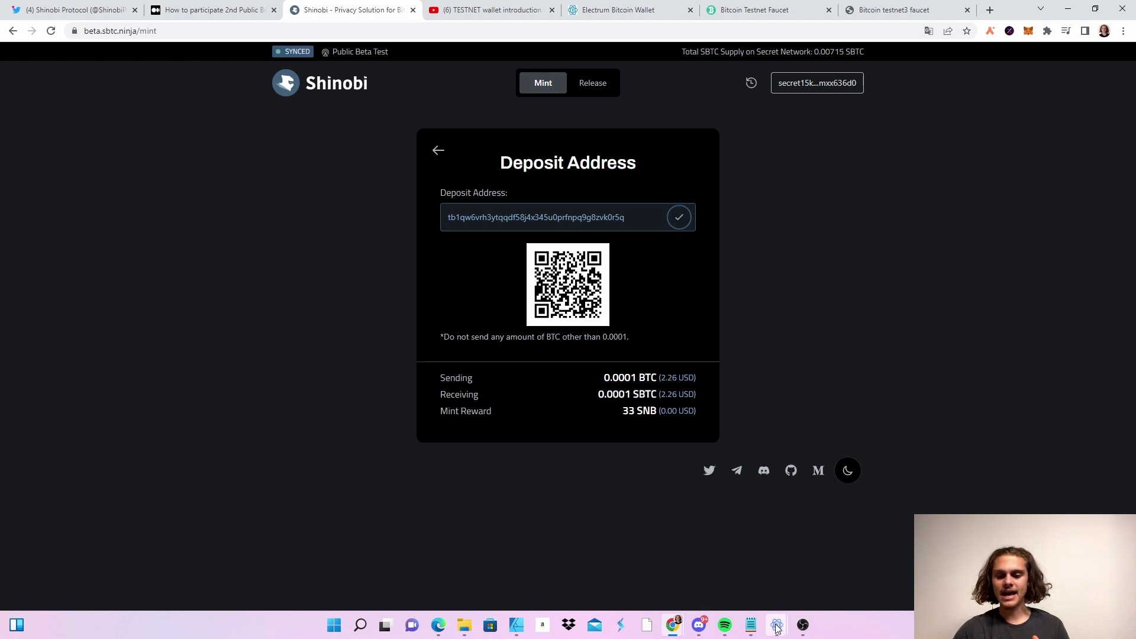
mouse_move(777, 625)
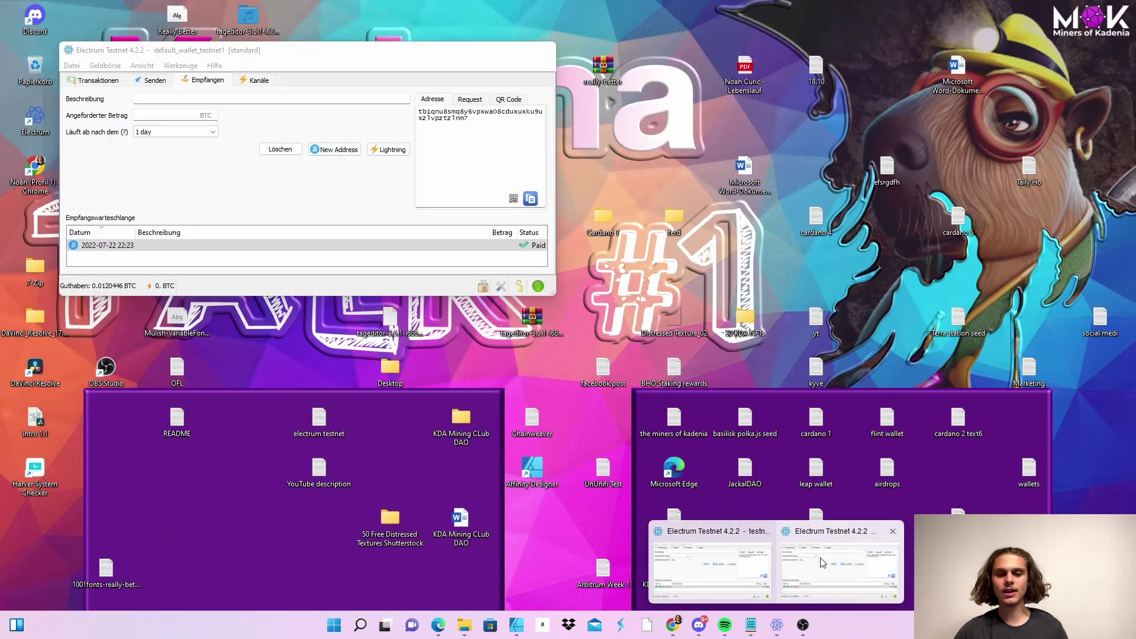
click(822, 562)
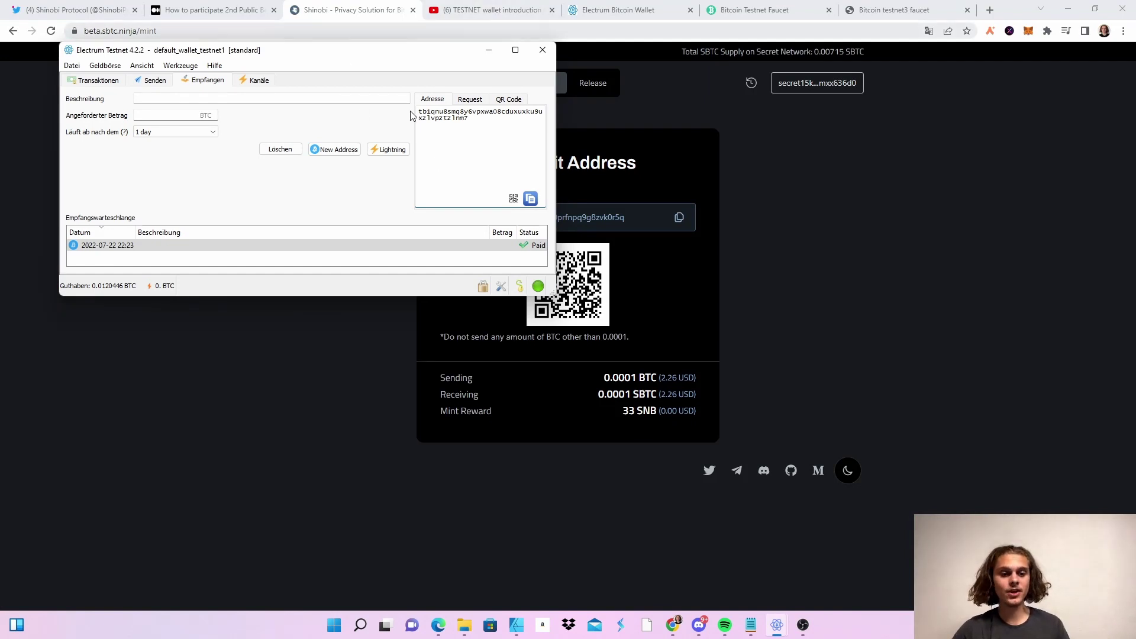
click(72, 65)
mouse_move(137, 68)
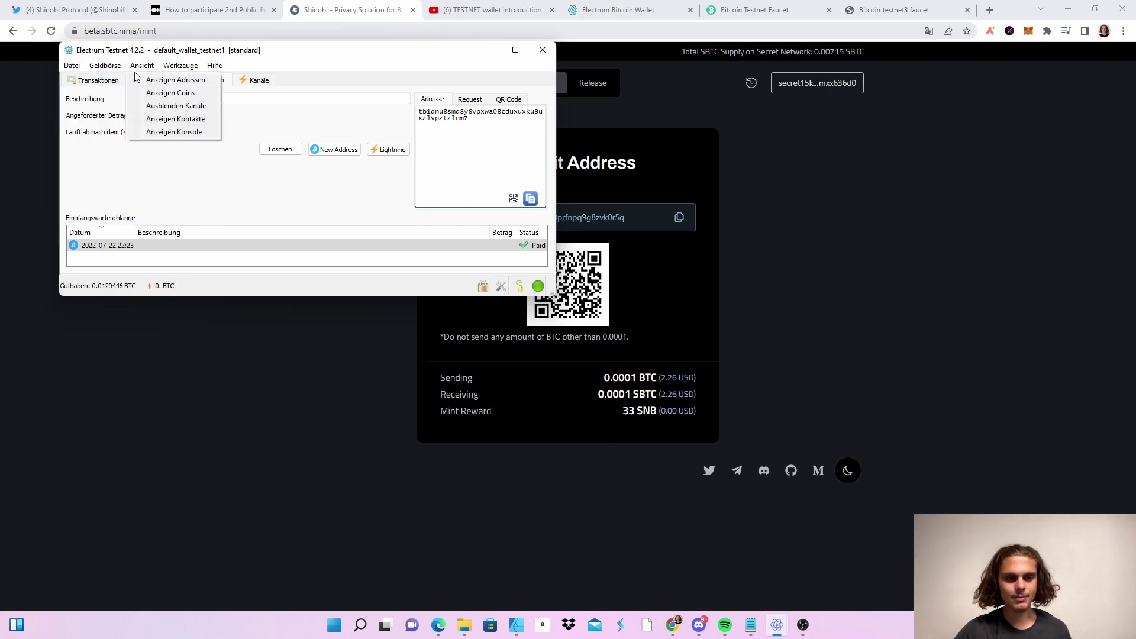
mouse_move(70, 68)
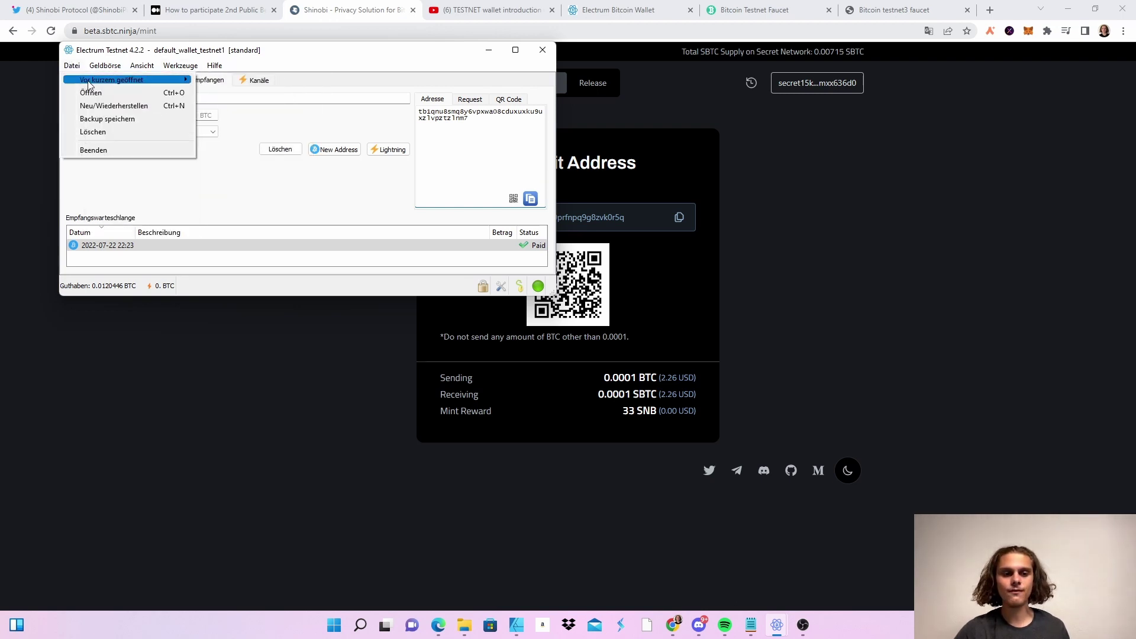
click(224, 192)
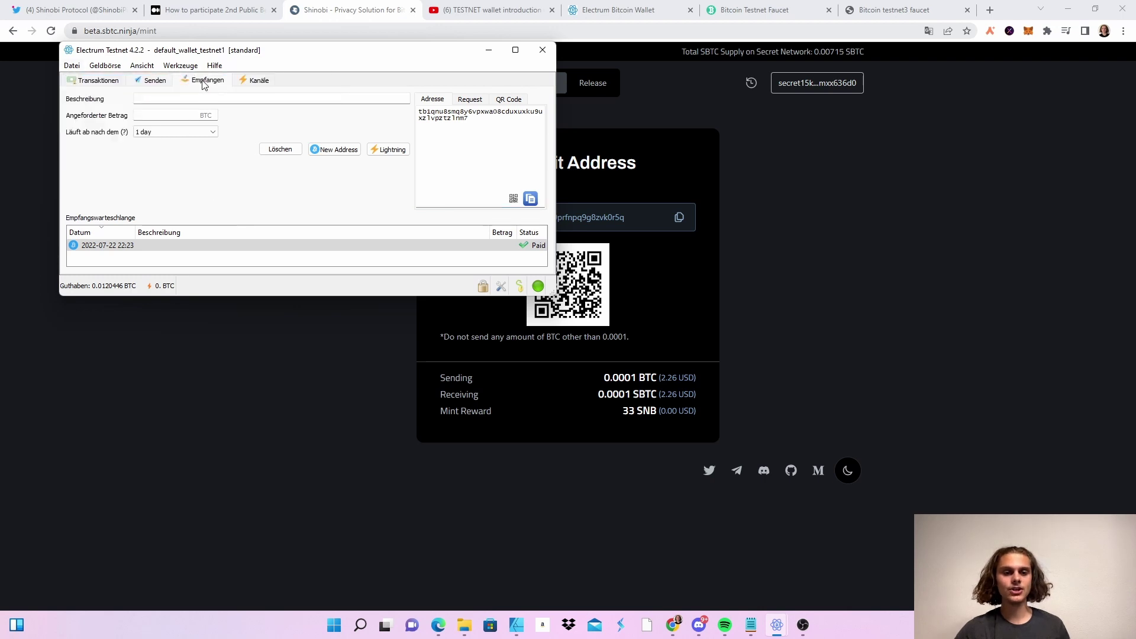
- Paste the copied deposit address as the recipient of a new Electrum payment, and return to the Shinobi deposit page in the browser
click(157, 82)
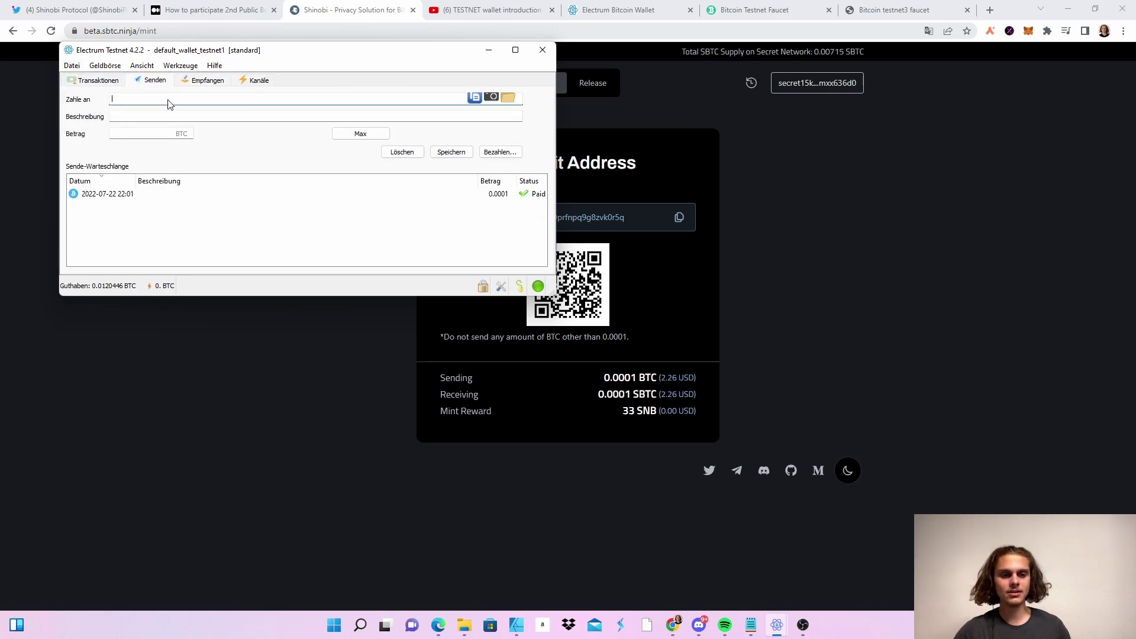
key(ctrl+v)
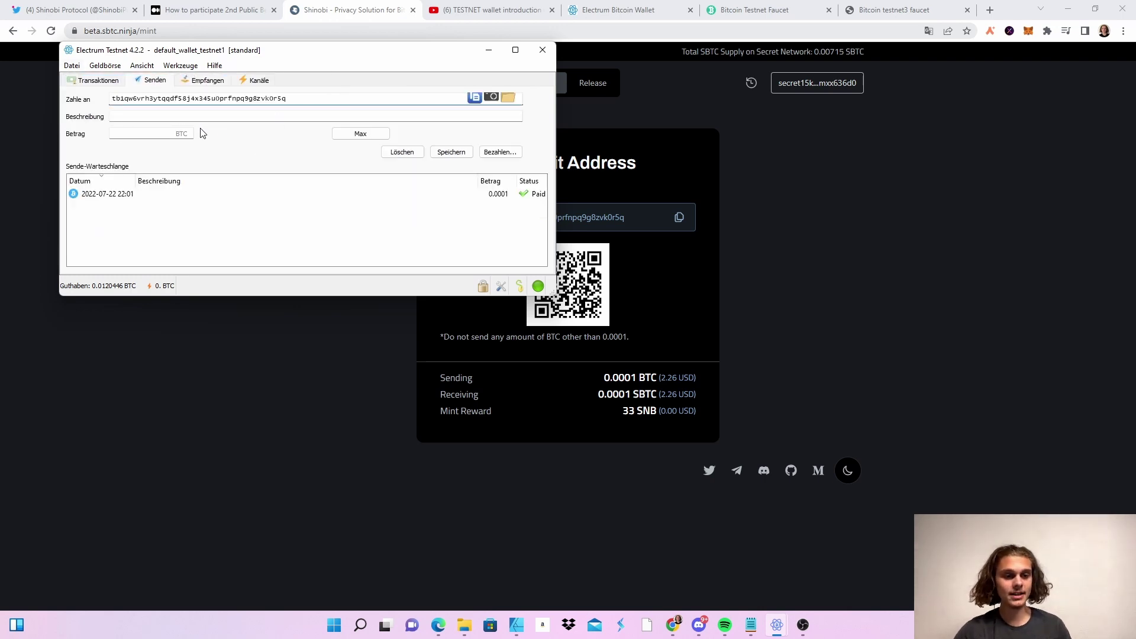
click(150, 137)
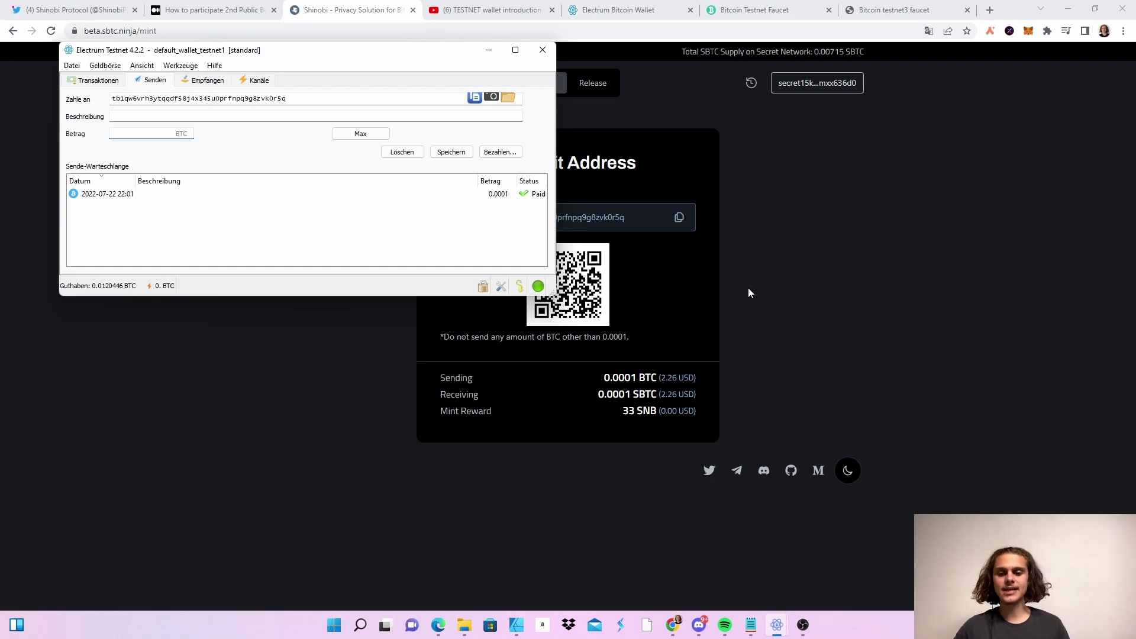
click(679, 275)
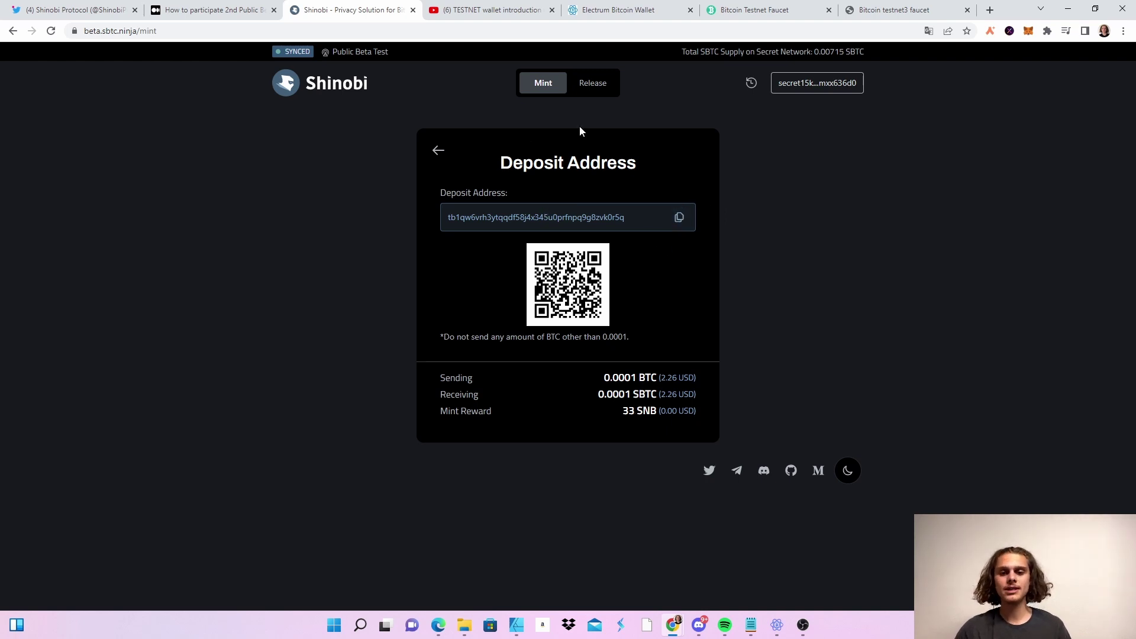
- Start a release of 0.0001 SBTC to BTC and proceed to its details
click(595, 84)
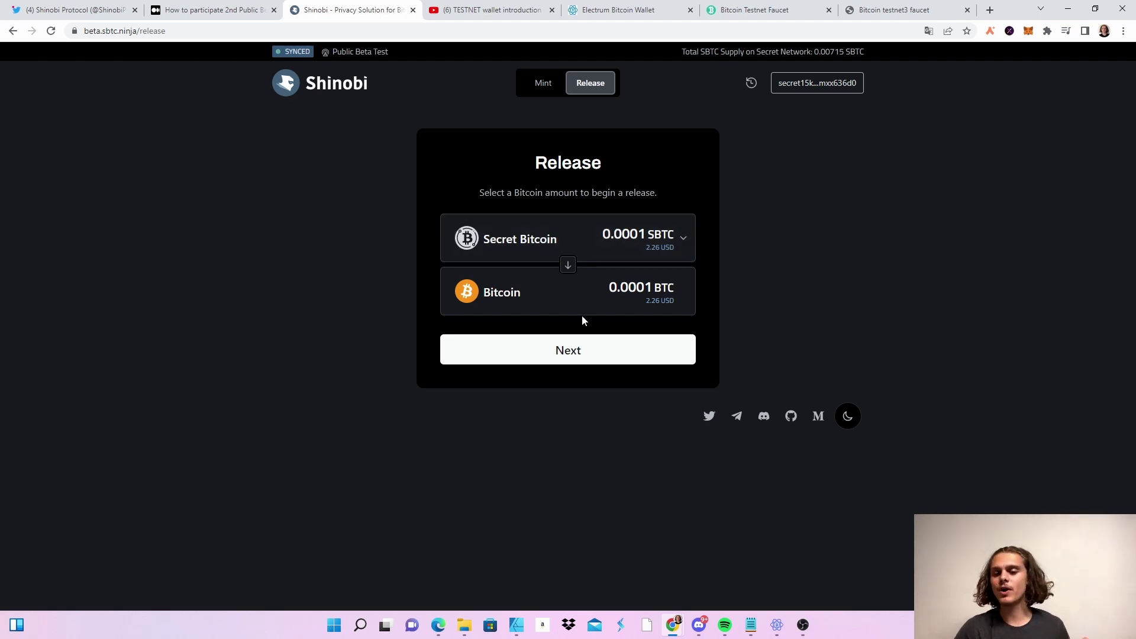
click(573, 354)
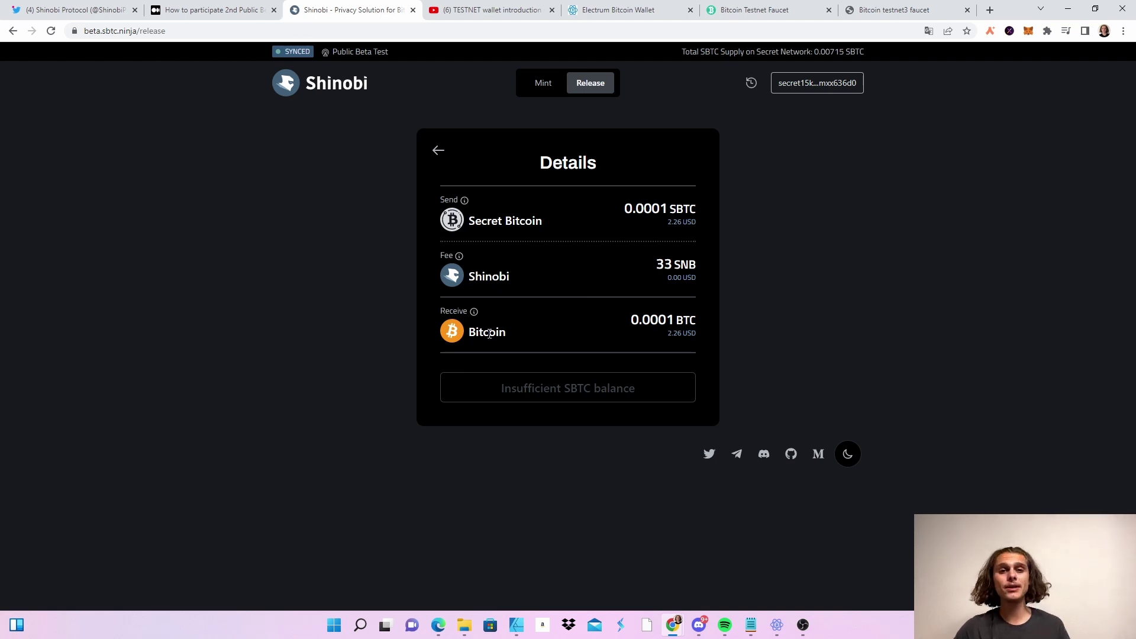
- Switch to Electrum Testnet, generate a new receiving address, and return to the Shinobi release details in the browser
click(840, 559)
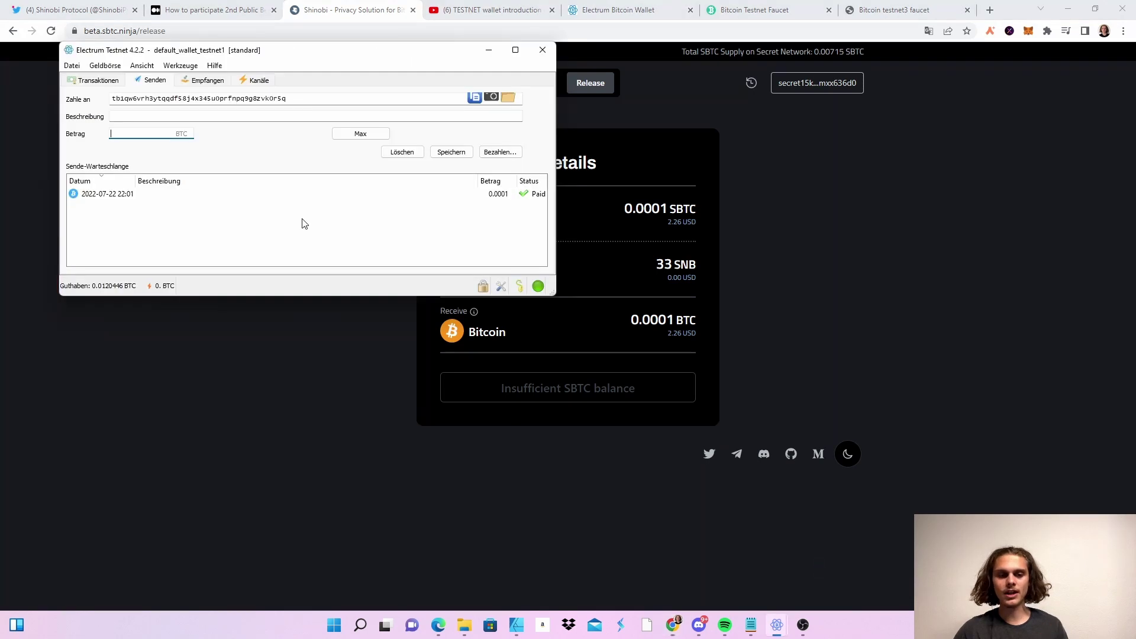
click(207, 81)
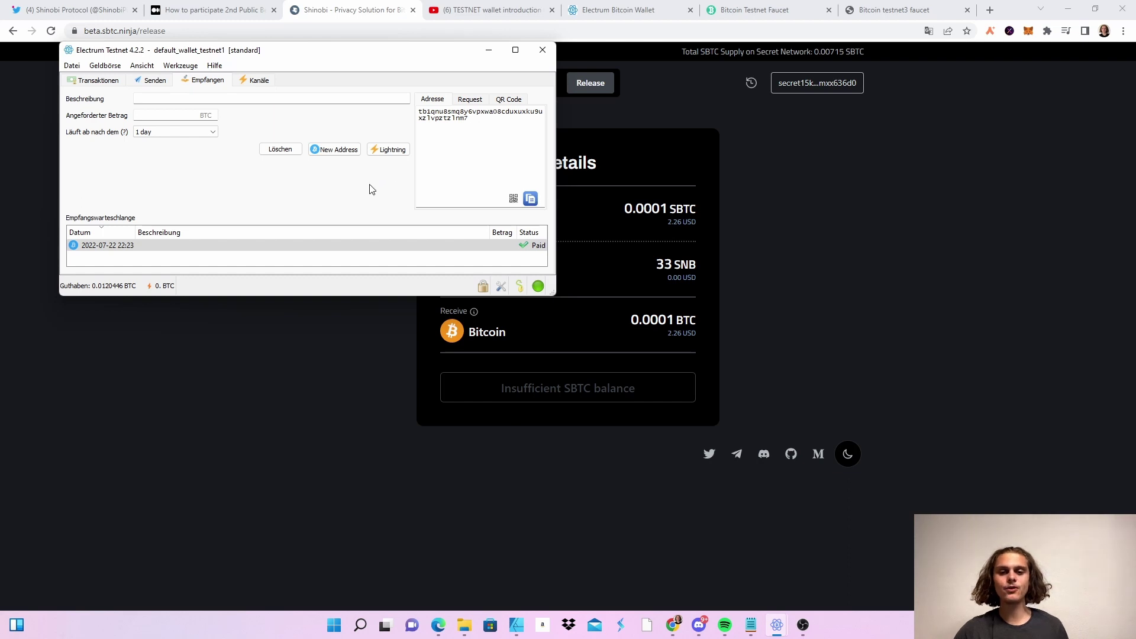
click(334, 149)
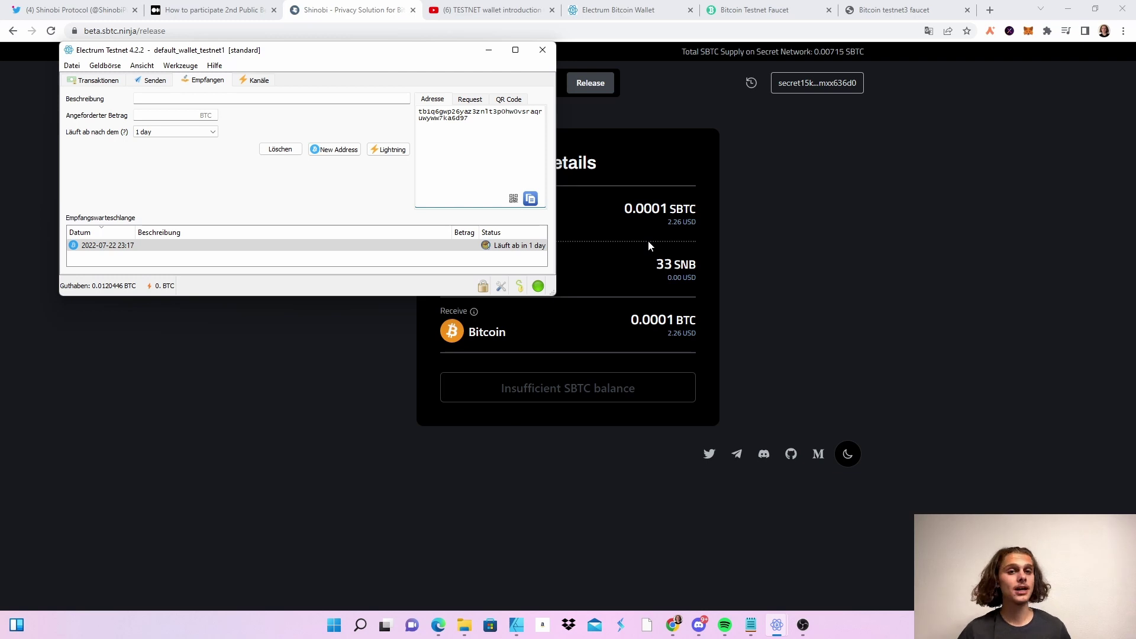
click(583, 101)
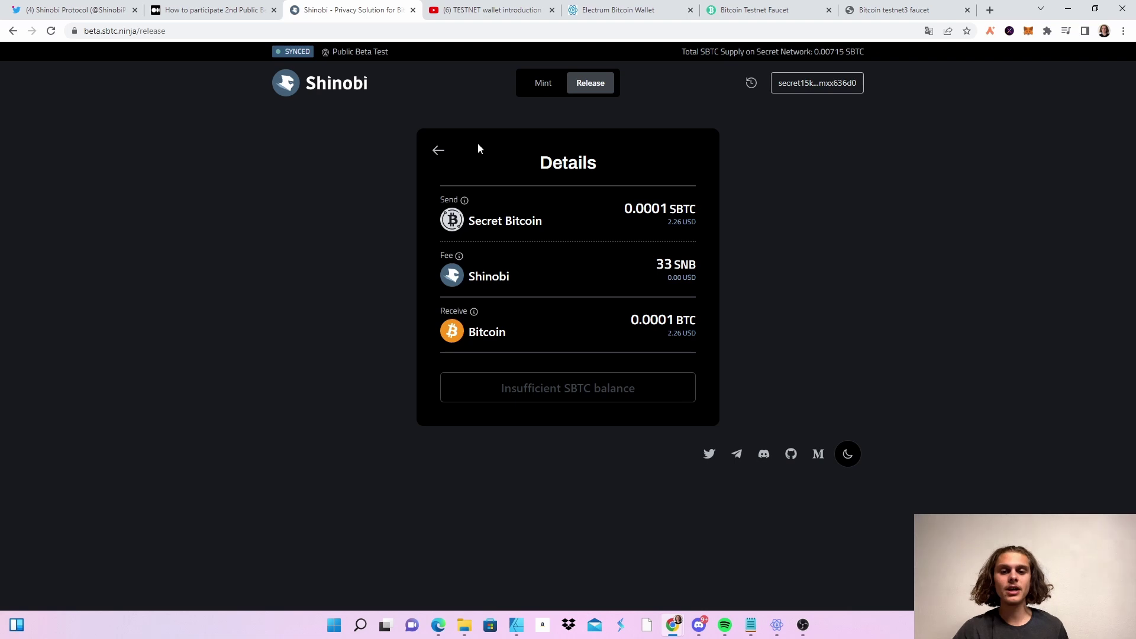
- Open the pinned 2nd Beta Test tweet on Shinobi Protocol's Twitter profile and look through its thread
click(80, 10)
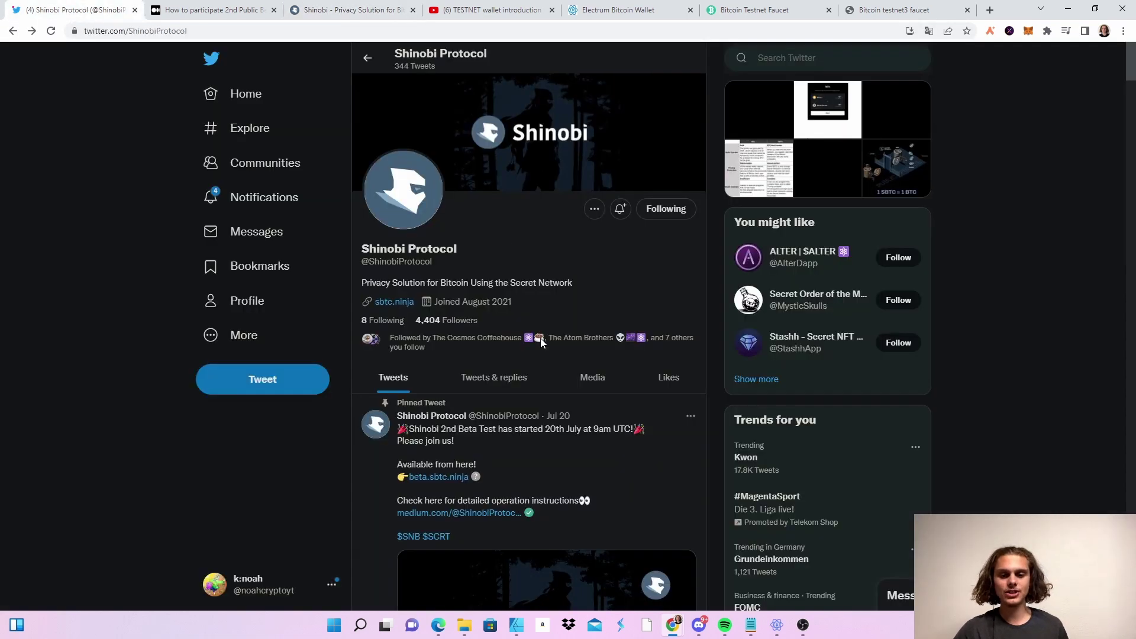
scroll(433, 355, down, 6)
click(433, 389)
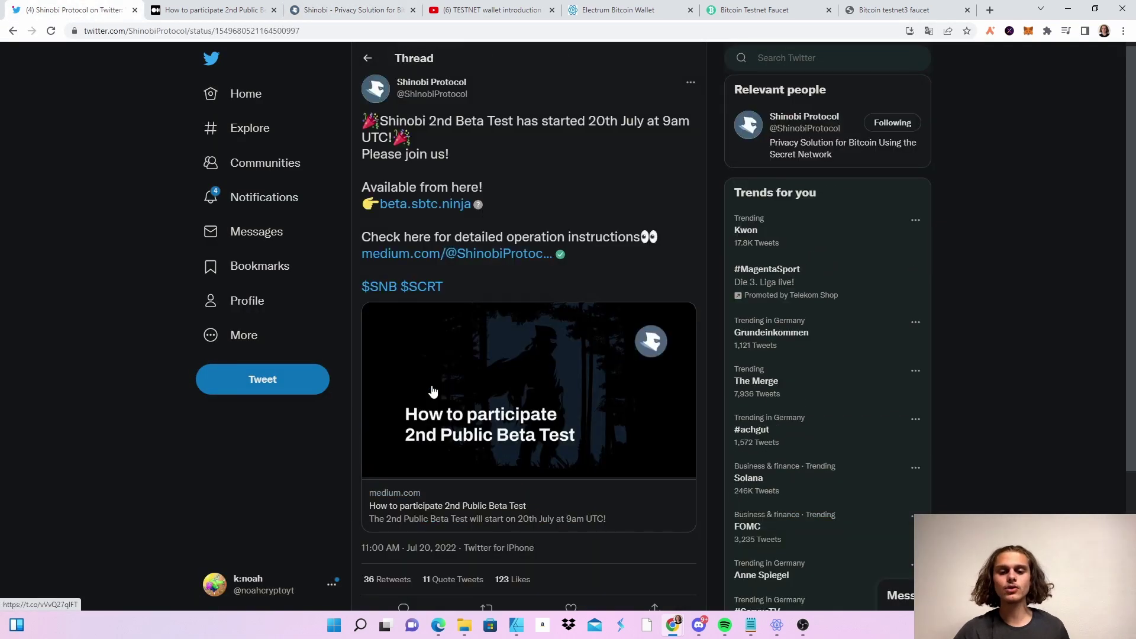
scroll(540, 314, down, 3)
scroll(543, 314, down, 2)
- Review the section on minting BTC to SBTC and releasing SBTC to BTC in the Medium guide, and return to the Shinobi release details
click(213, 10)
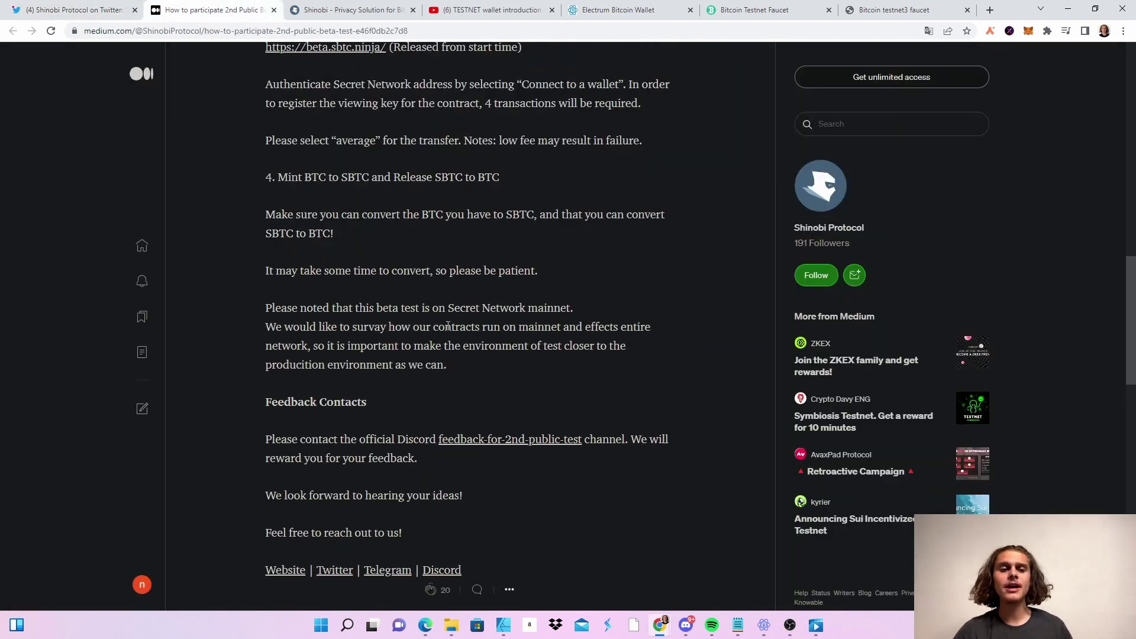
drag(264, 177, 427, 396)
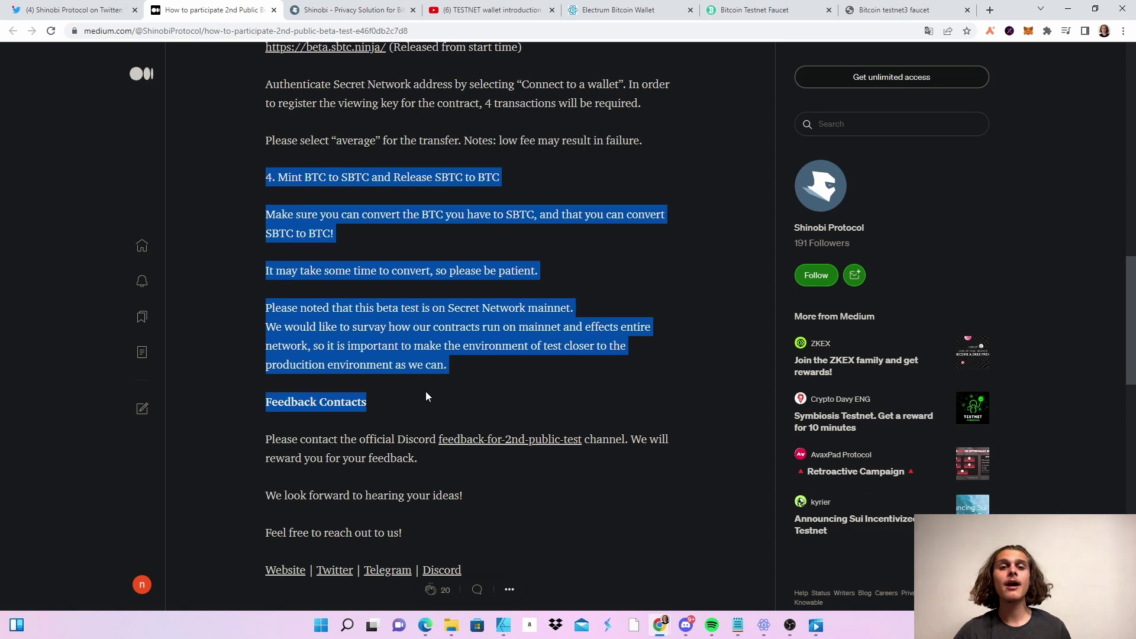
click(575, 389)
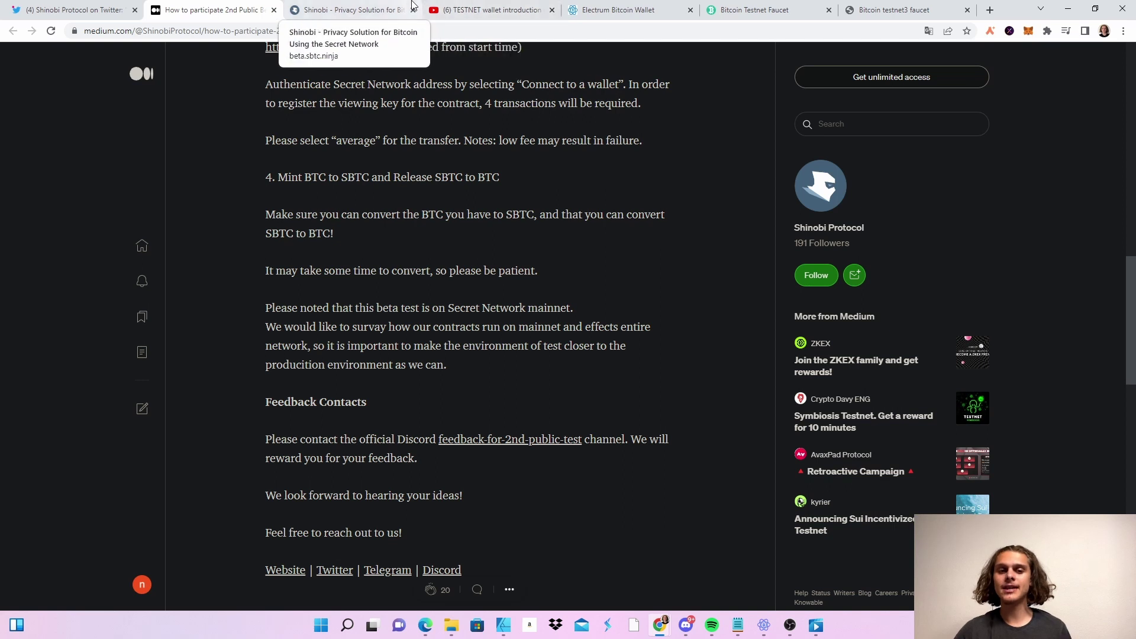
click(350, 10)
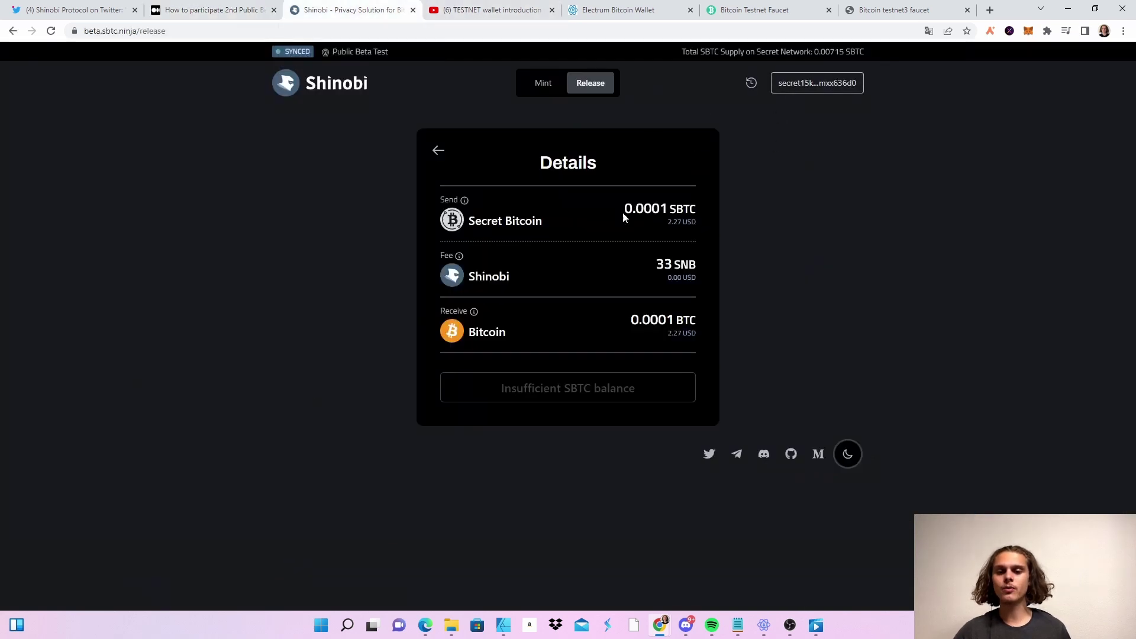